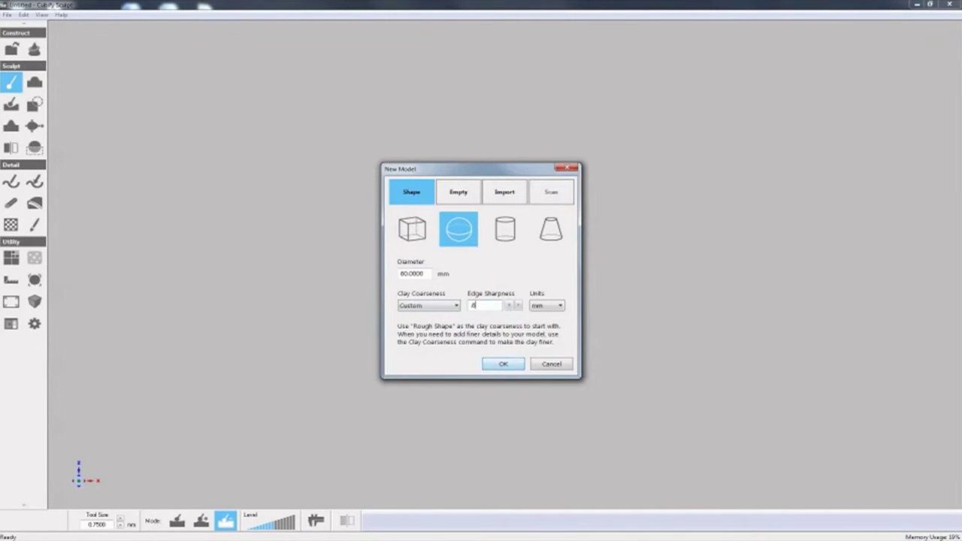
# - Create the 60 mm clay sphere and turn on mirrored sculpting across its centre line
pyautogui.click(505, 365)
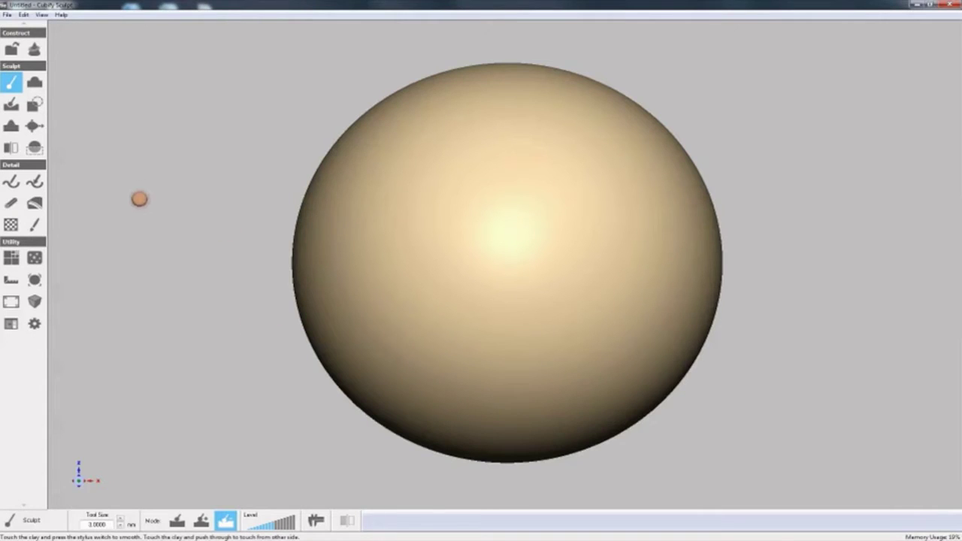
pyautogui.click(10, 147)
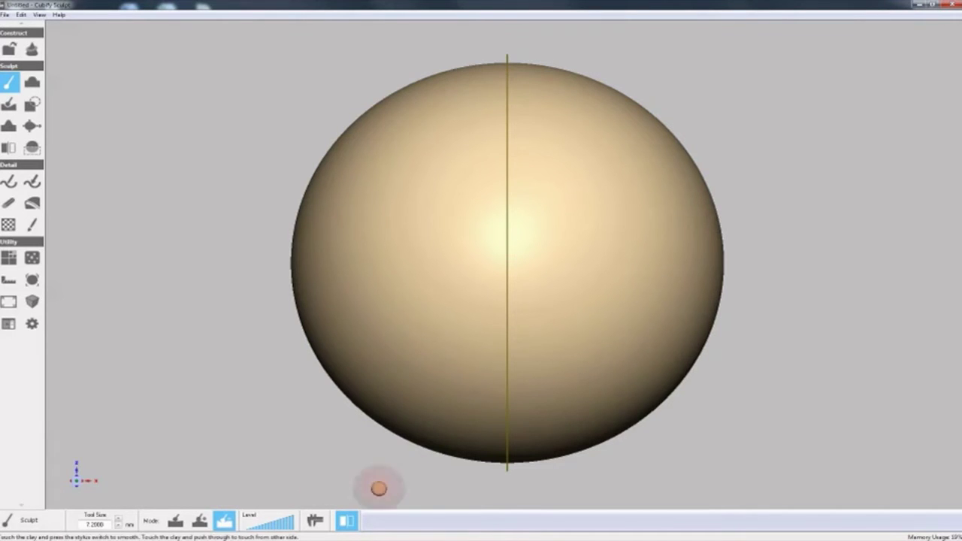
# - Carve a curved groove into the sphere, mirrored on both sides of the face
pyautogui.moveTo(655, 316)
pyautogui.mouseDown()
pyautogui.moveTo(543, 373)
pyautogui.moveTo(508, 382)
pyautogui.moveTo(494, 374)
pyautogui.mouseUp()
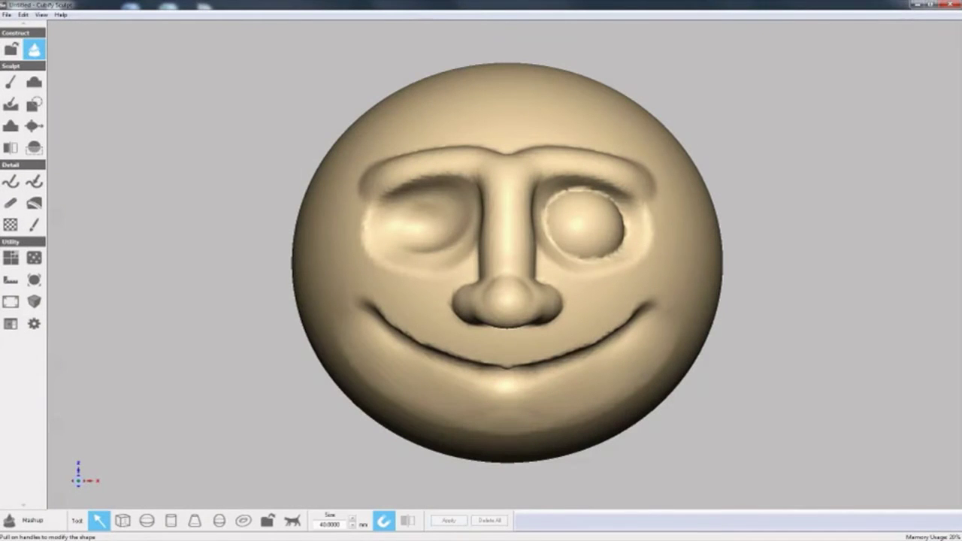
# - Mirror the right eye onto the left socket so both eyes match
pyautogui.click(11, 147)
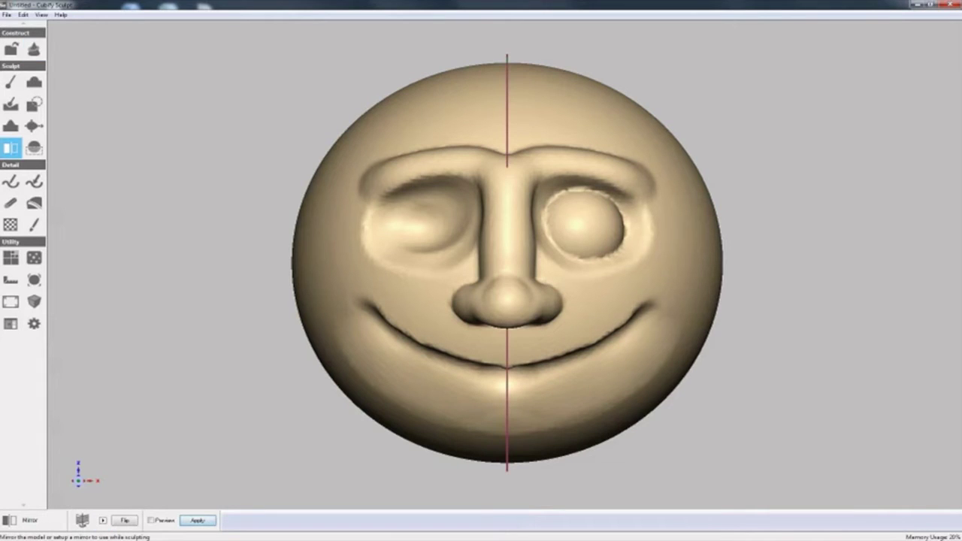
pyautogui.click(151, 520)
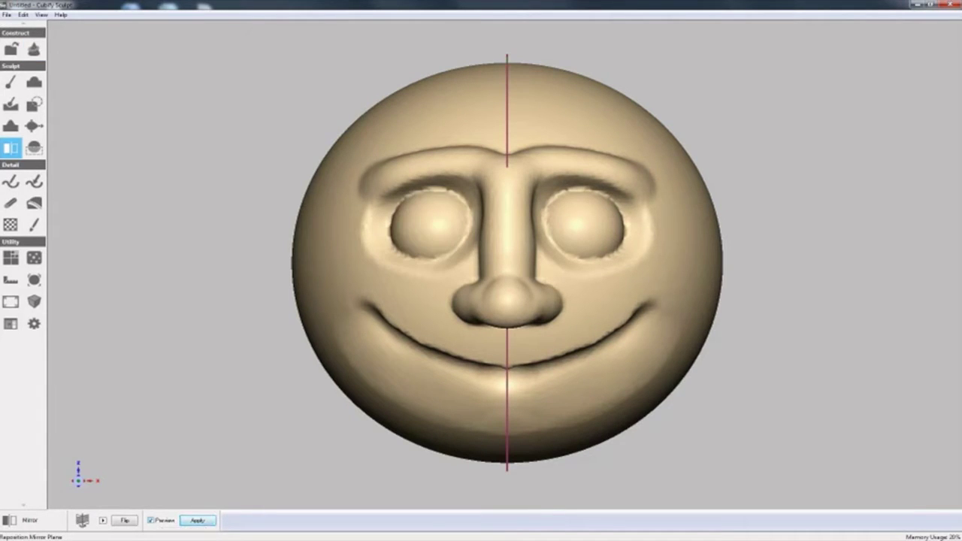
pyautogui.click(197, 520)
# - Tug both brows down into an angry frown and reshape the lids over the eyes
pyautogui.click(11, 125)
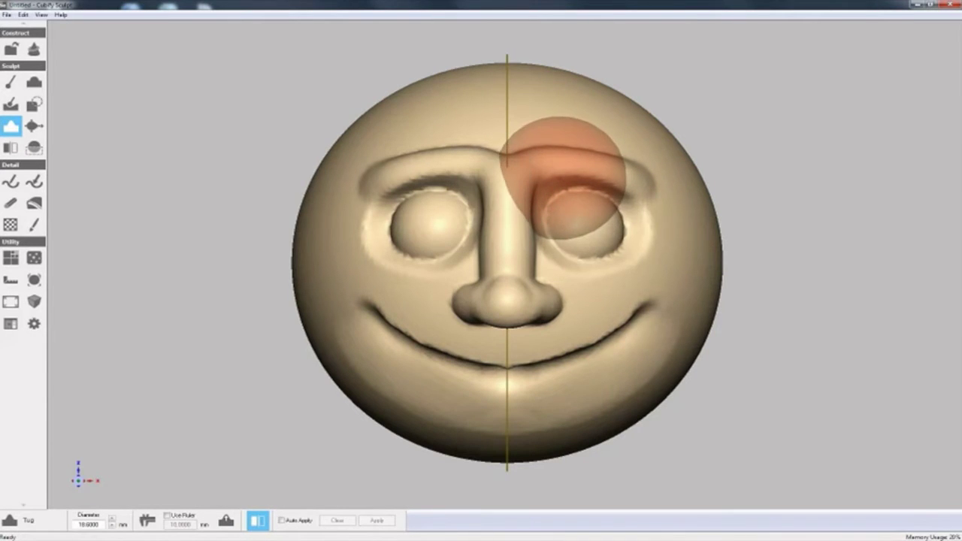
pyautogui.moveTo(552, 172); pyautogui.dragTo(563, 187)
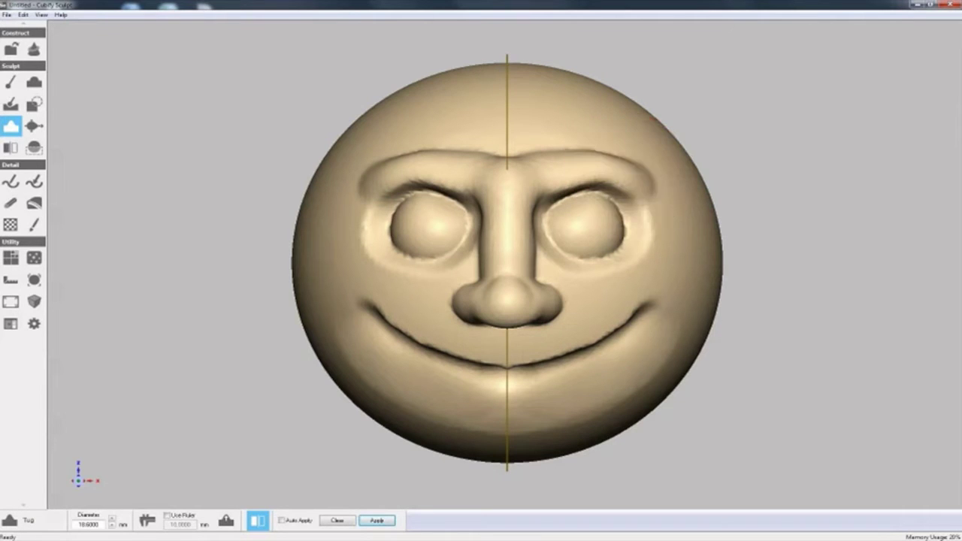
pyautogui.moveTo(570, 181); pyautogui.dragTo(574, 205)
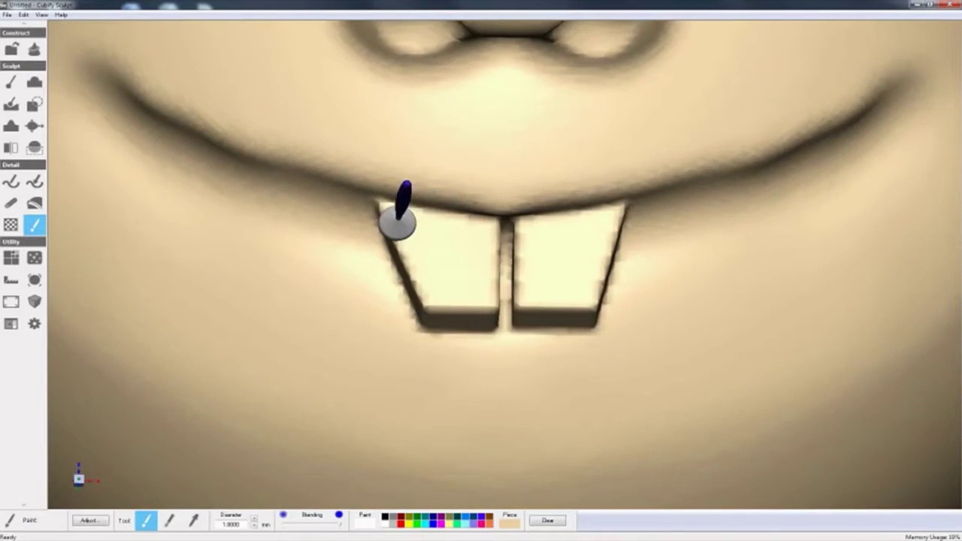
# - Paint both front teeth white, then view the head from the side
pyautogui.moveTo(397, 221)
pyautogui.mouseDown()
pyautogui.moveTo(471, 270)
pyautogui.moveTo(417, 256)
pyautogui.moveTo(614, 220)
pyautogui.moveTo(573, 296)
pyautogui.moveTo(536, 247)
pyautogui.mouseUp()
pyautogui.scroll(-10, 537, 247)
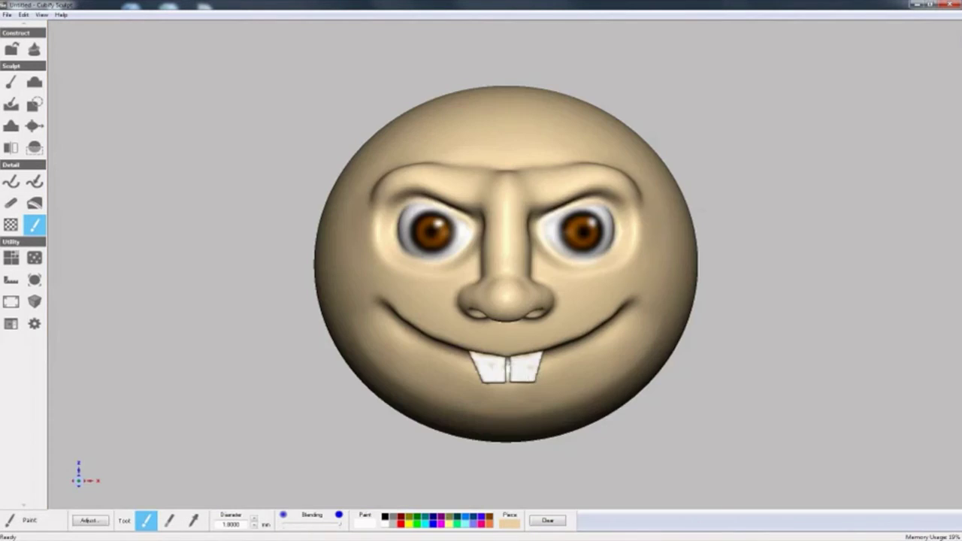
pyautogui.moveTo(518, 366); pyautogui.dragTo(420, 367, button='right')
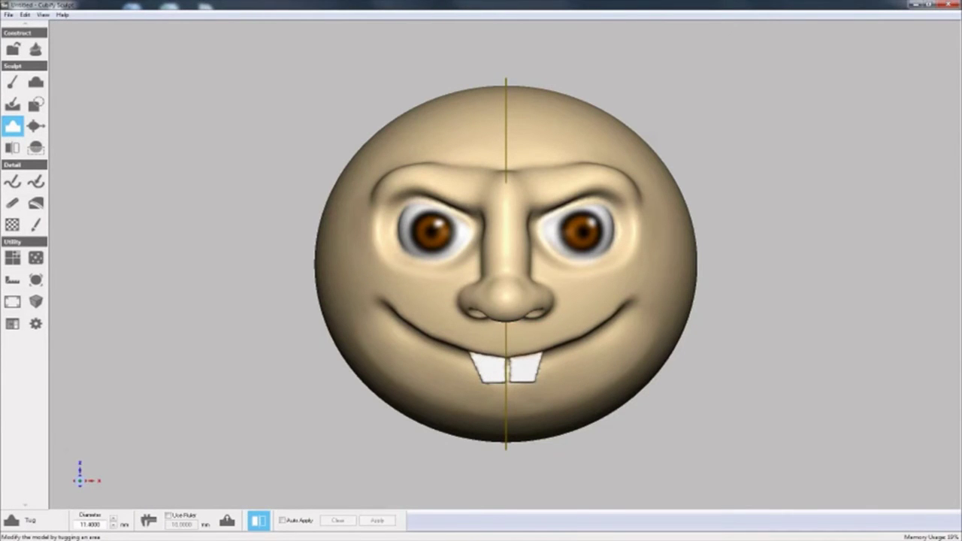
# - Turn off stroke mirroring and rotate the view left and right to inspect the face
pyautogui.click(556, 347)
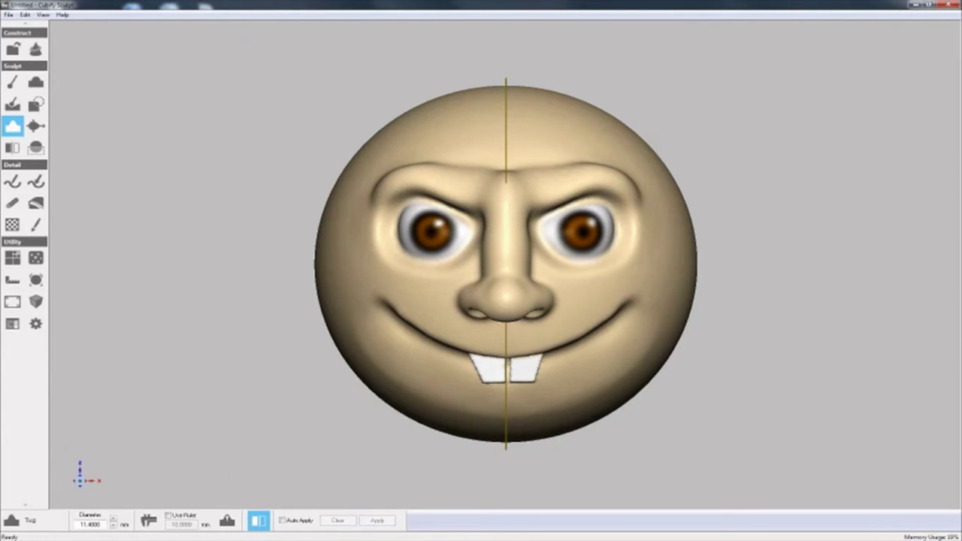
pyautogui.click(258, 520)
pyautogui.press('Right')
pyautogui.press('Left')
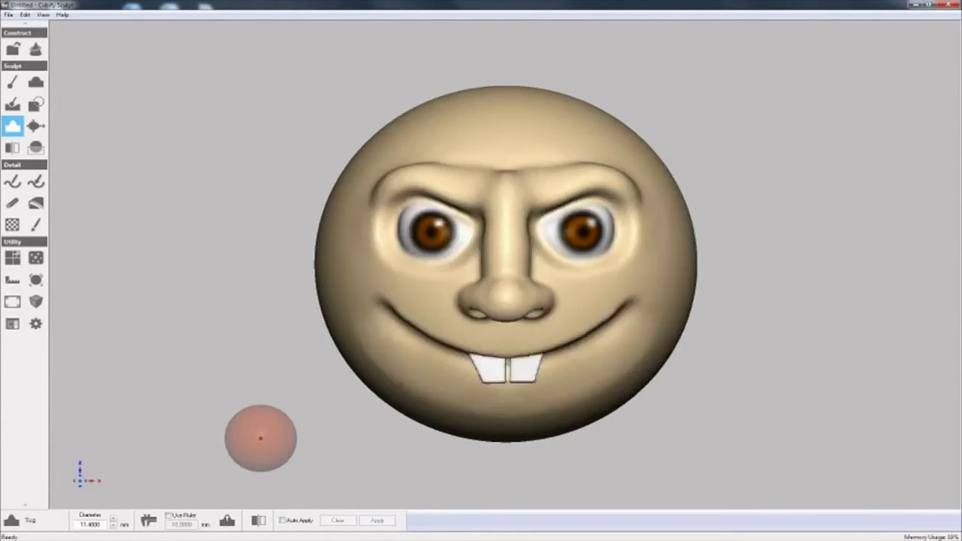
pyautogui.press('Left')
pyautogui.press('Right')
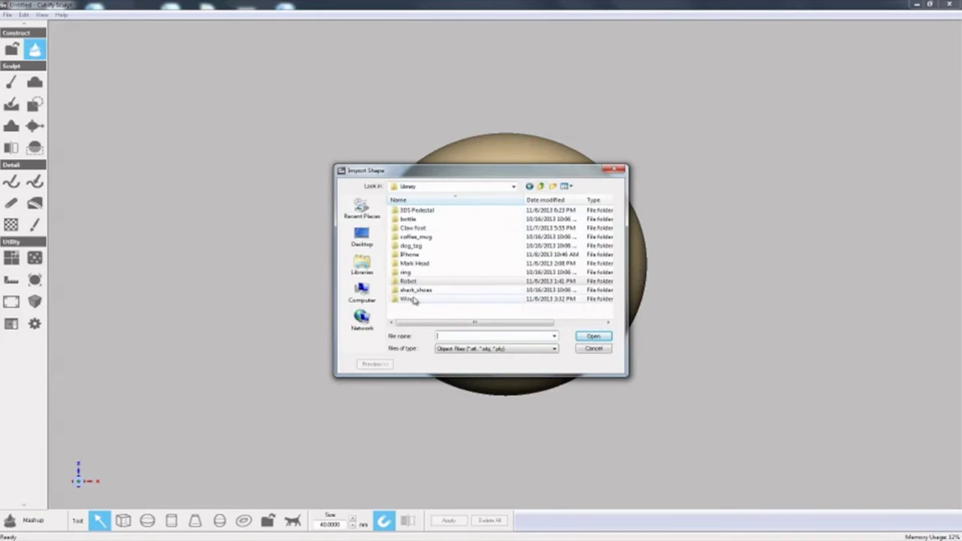
# - Import Wing.ctl from the Wing folder and move it to the sphere's centre
pyautogui.doubleClick(411, 299)
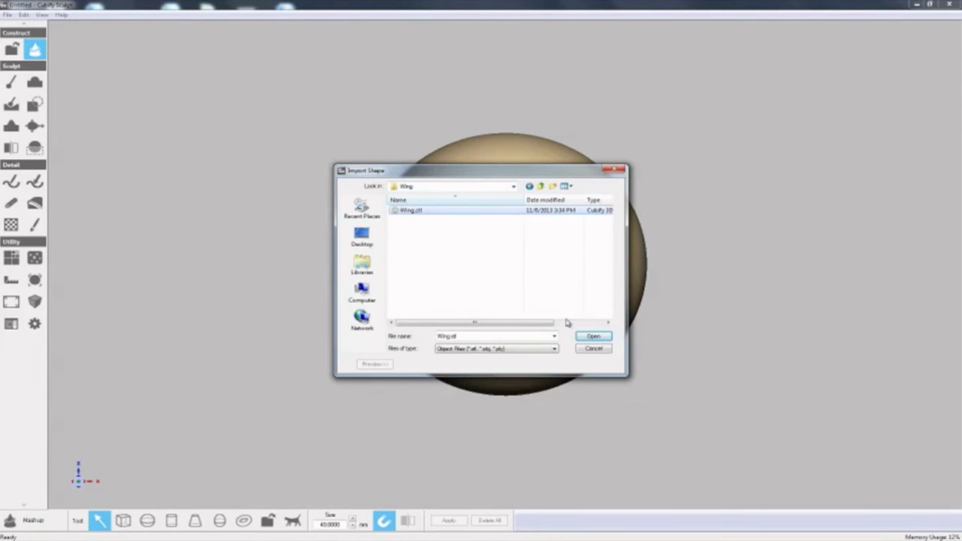
pyautogui.click(591, 337)
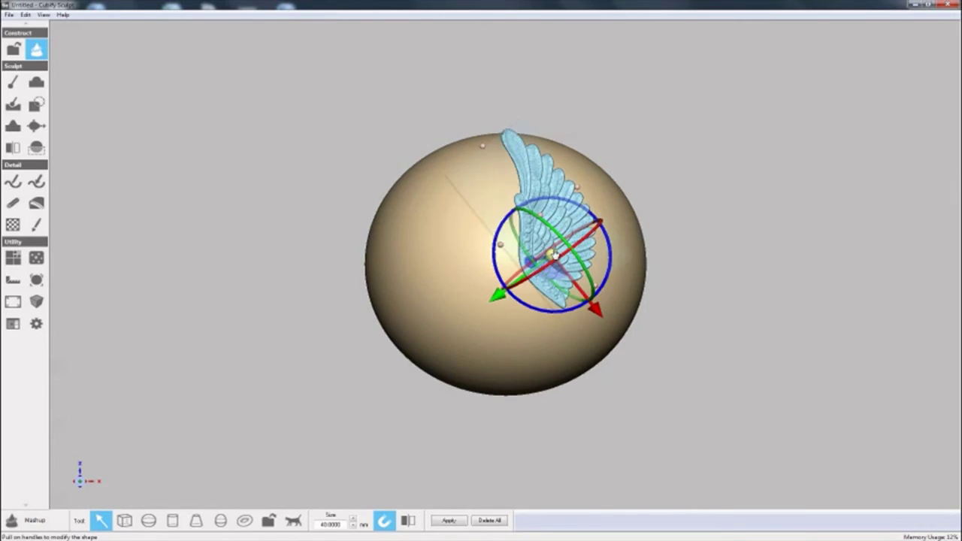
pyautogui.moveTo(555, 256); pyautogui.dragTo(408, 271, button='right')
pyautogui.moveTo(387, 261); pyautogui.dragTo(537, 266)
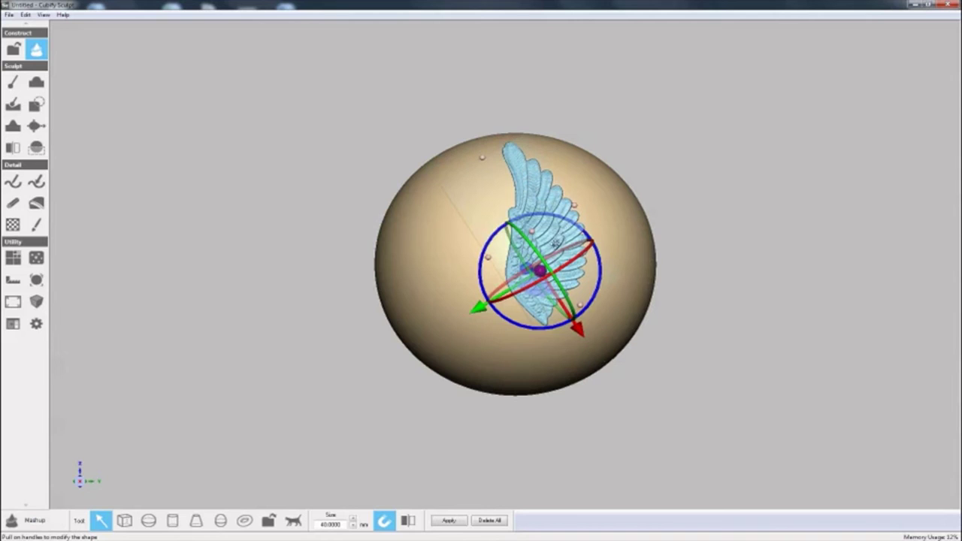
# - Rotate the wing, enlarge it to size 100 and slide it onto the sphere's surface
pyautogui.moveTo(574, 227); pyautogui.dragTo(609, 276)
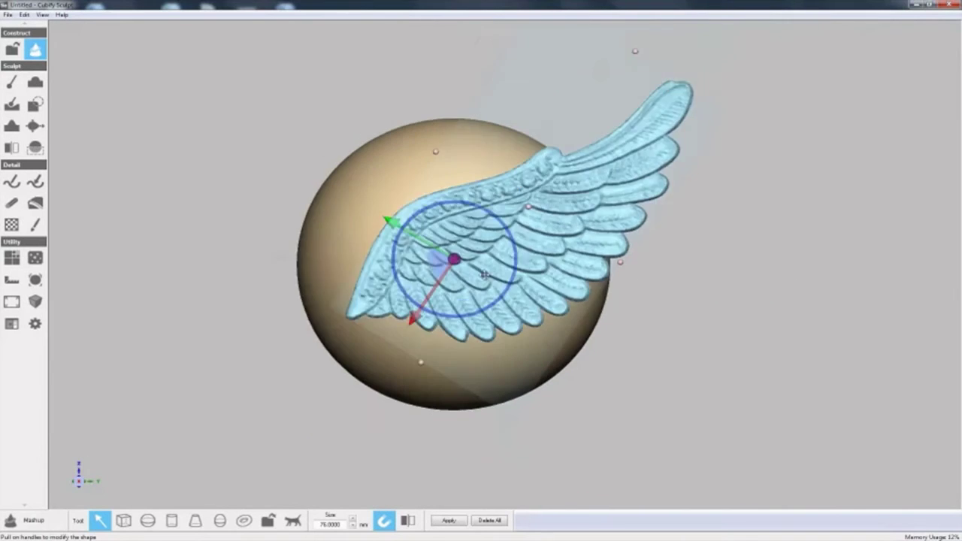
pyautogui.scroll(-3, 485, 275)
pyautogui.moveTo(499, 214); pyautogui.dragTo(517, 221)
pyautogui.click(353, 517)
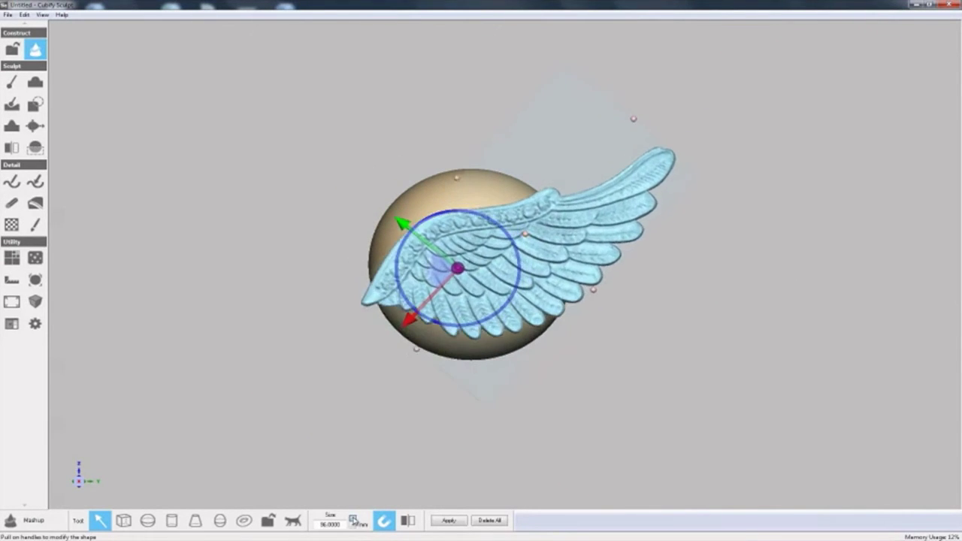
pyautogui.moveTo(457, 274); pyautogui.dragTo(472, 262)
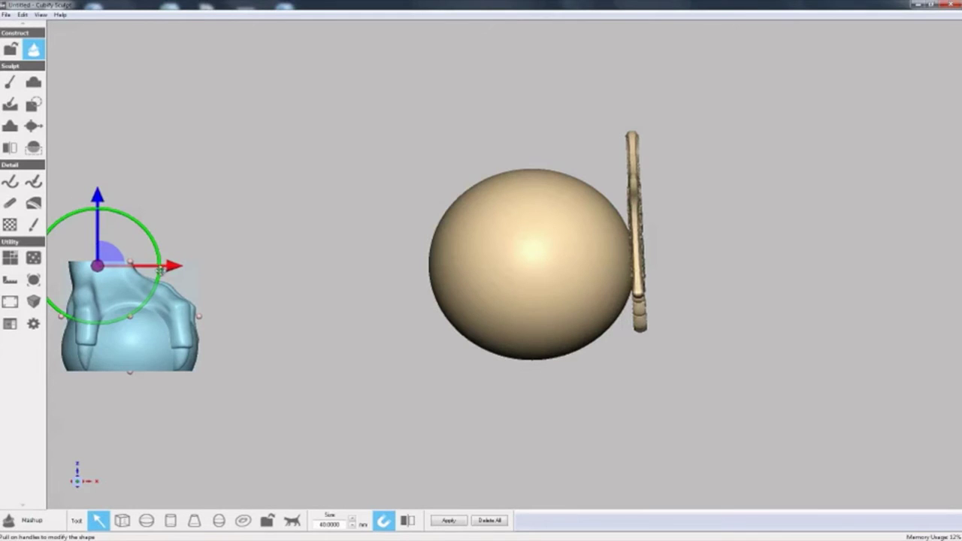
# - Position the claw foot under the sphere's side and merge it into the body
pyautogui.moveTo(173, 270); pyautogui.dragTo(645, 269)
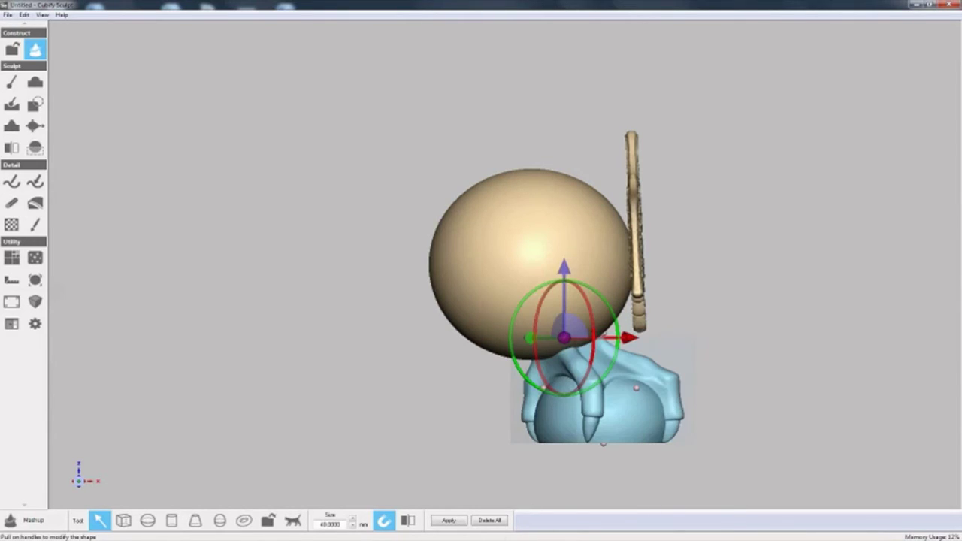
pyautogui.click(451, 521)
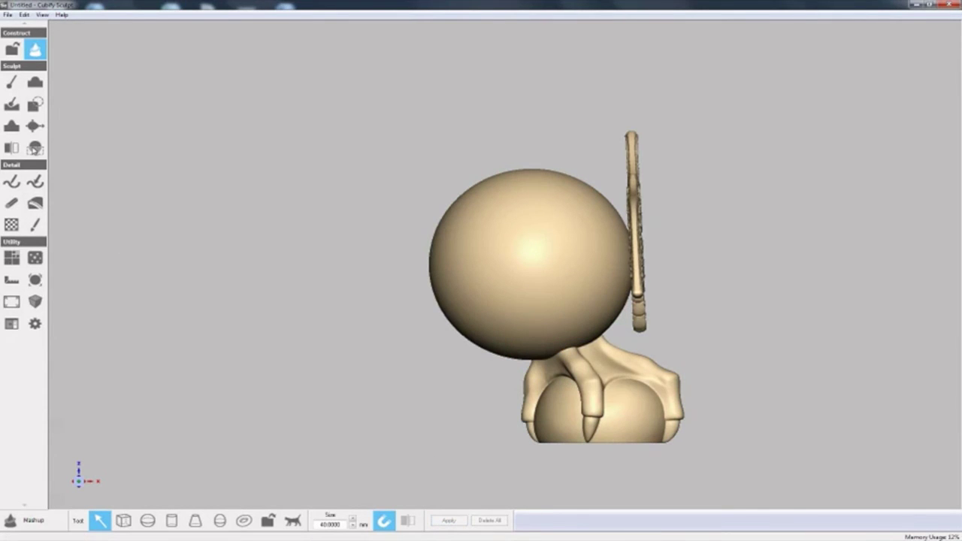
# - Mirror the whole model and preview the wing and claw copied to the other side
pyautogui.click(13, 149)
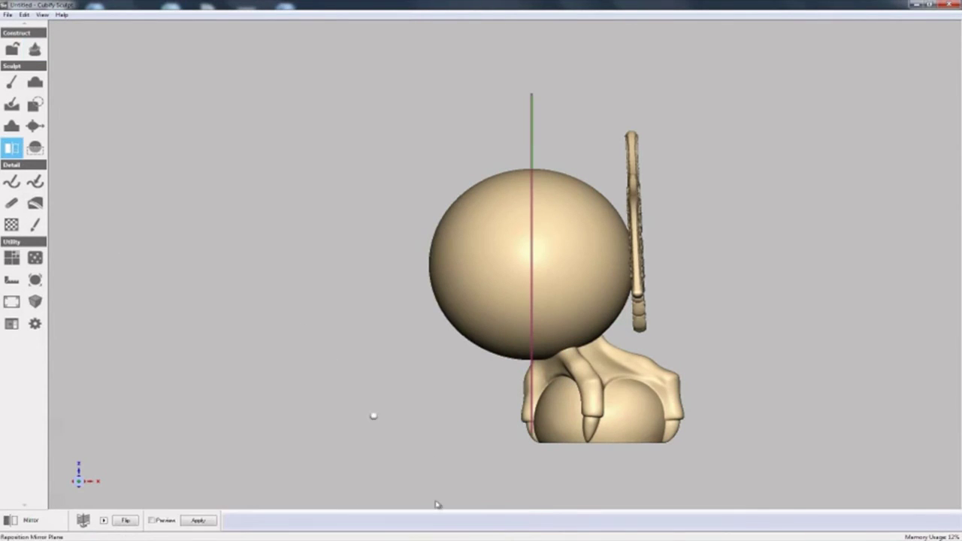
pyautogui.click(165, 522)
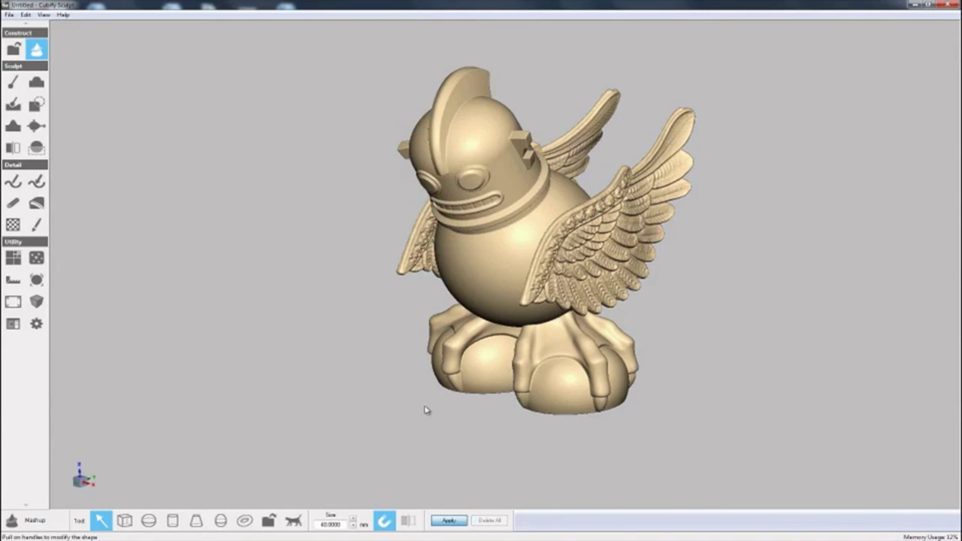
pyautogui.press('Home')
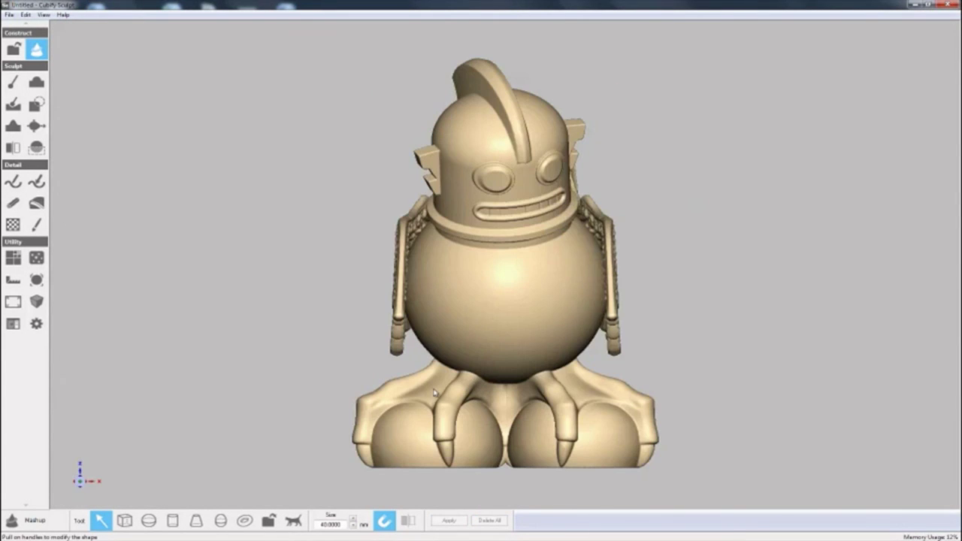
pyautogui.press('Left')
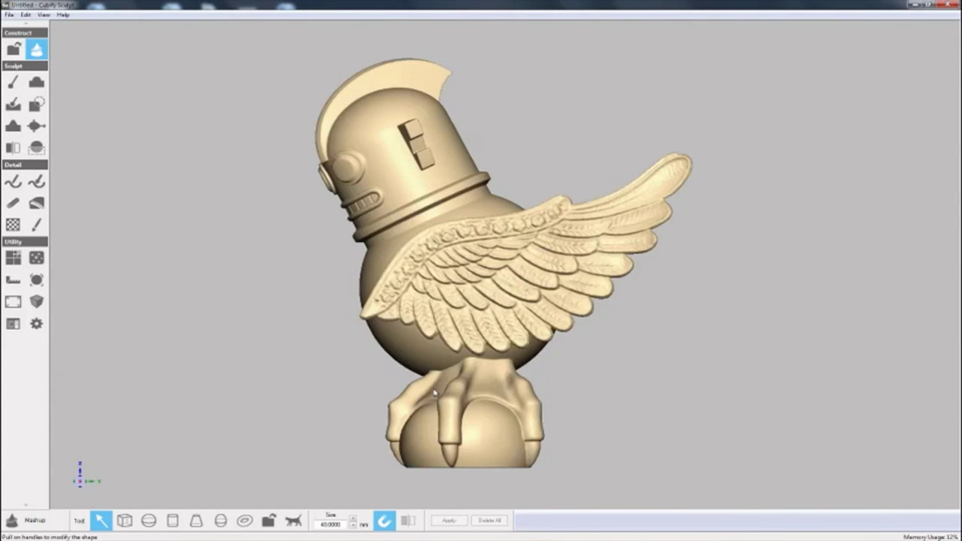
pyautogui.press('Left')
pyautogui.press('Left')
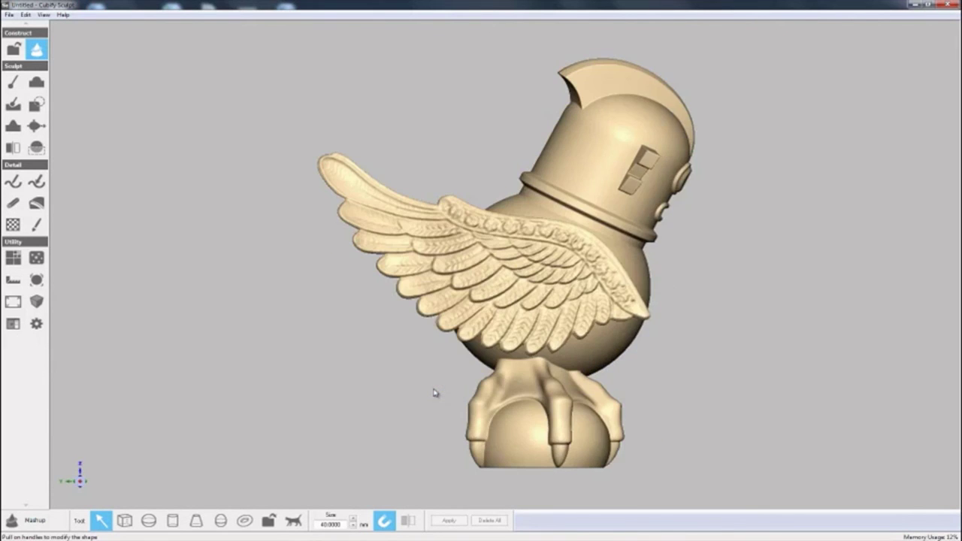
pyautogui.press('Left')
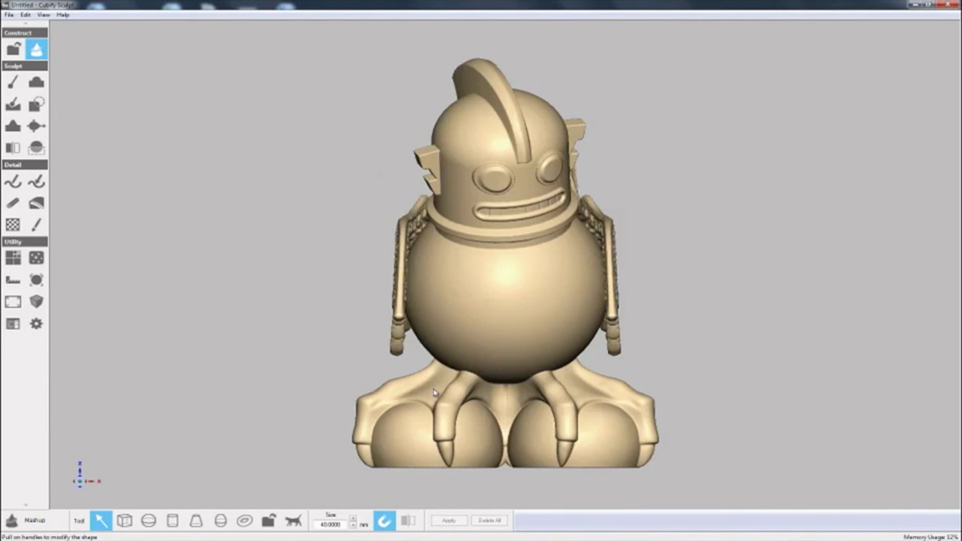